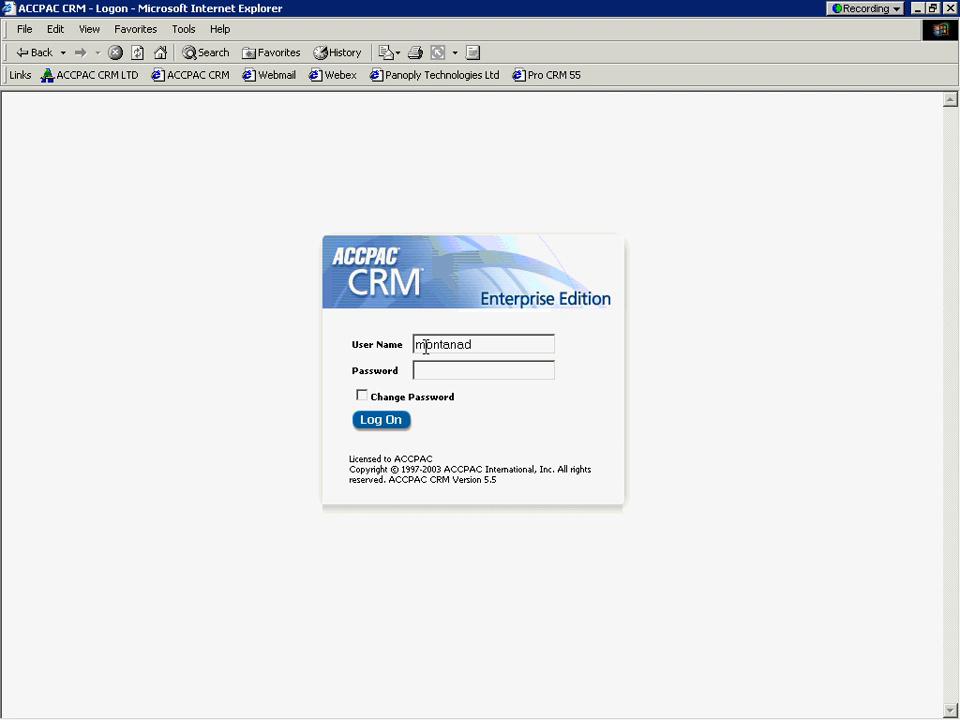
Log on to the CRM and open the target lists in the marketing area.
left_click(378, 423)
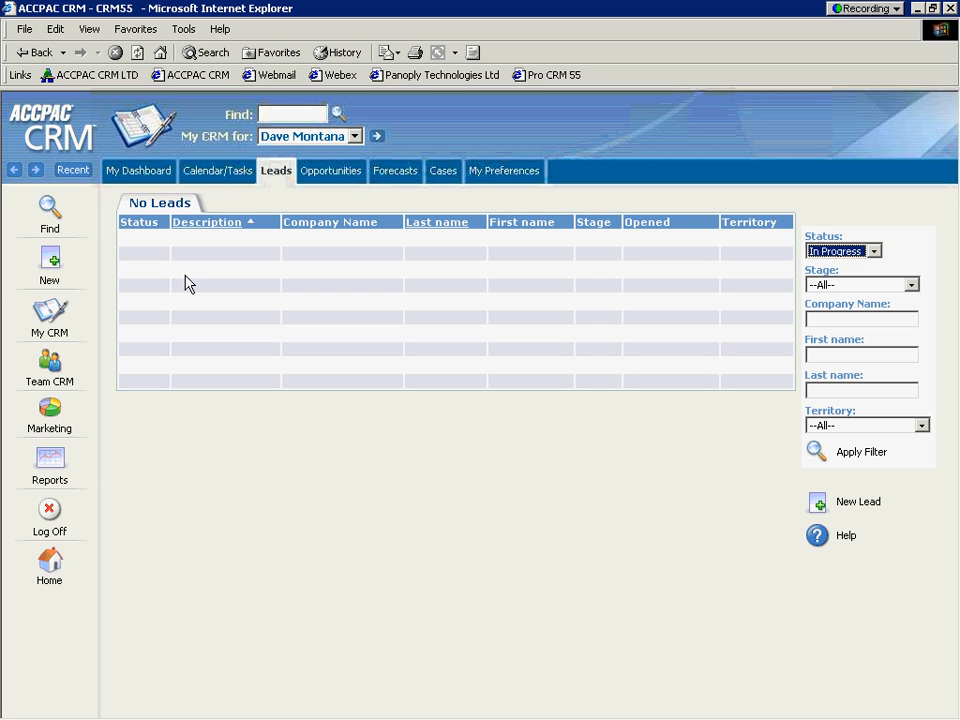
left_click(49, 413)
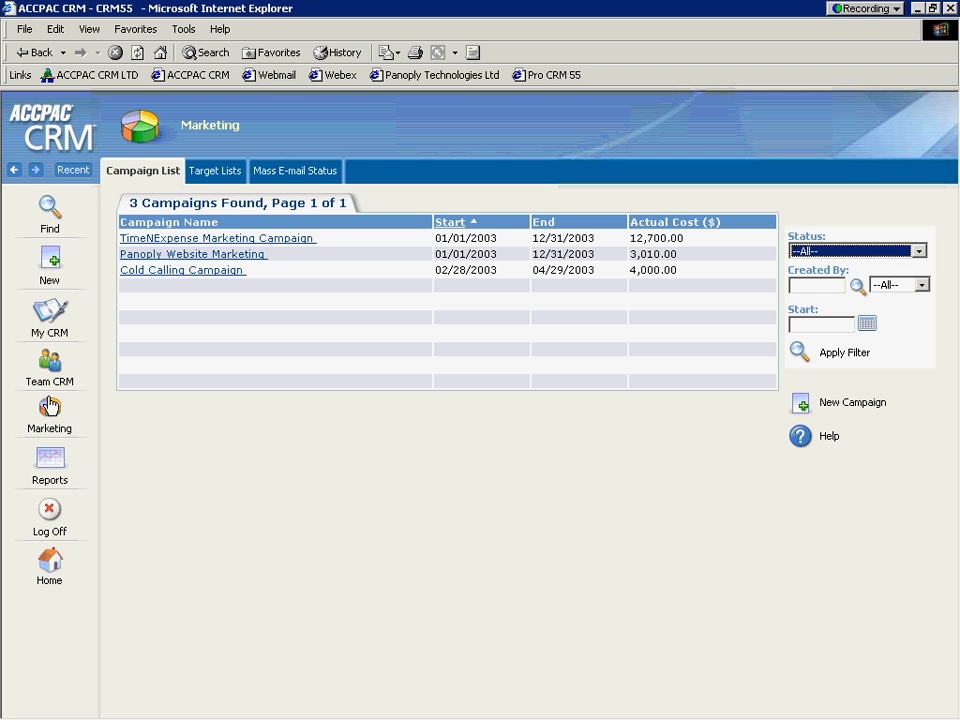
left_click(212, 172)
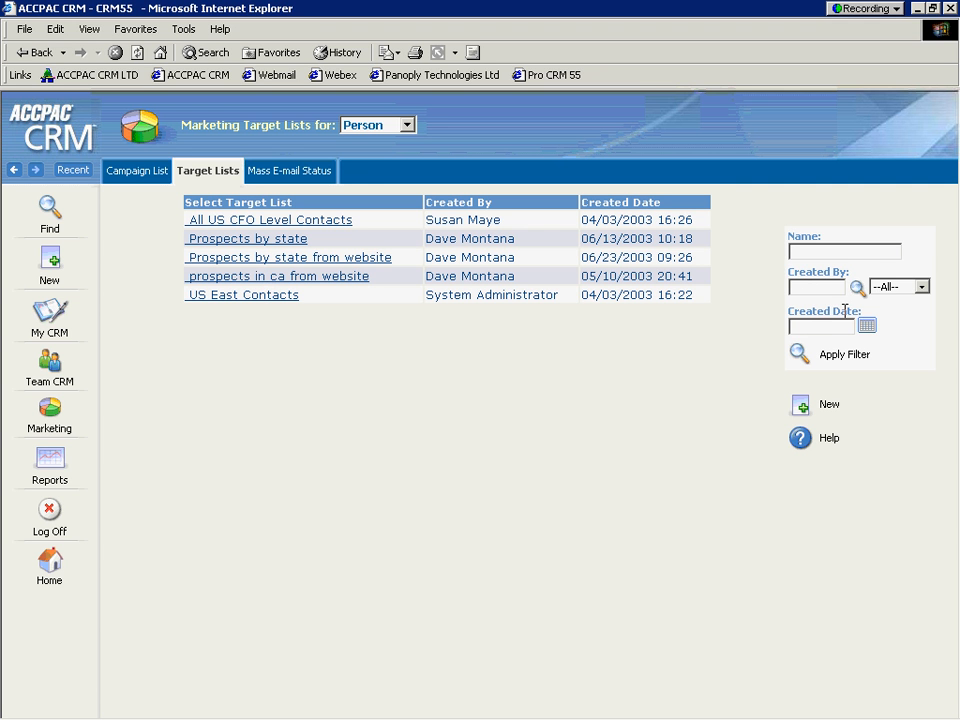
Create a new target list named "Tradeshow leads by State" with Person Target List as its target source.
left_click(800, 407)
type("T")
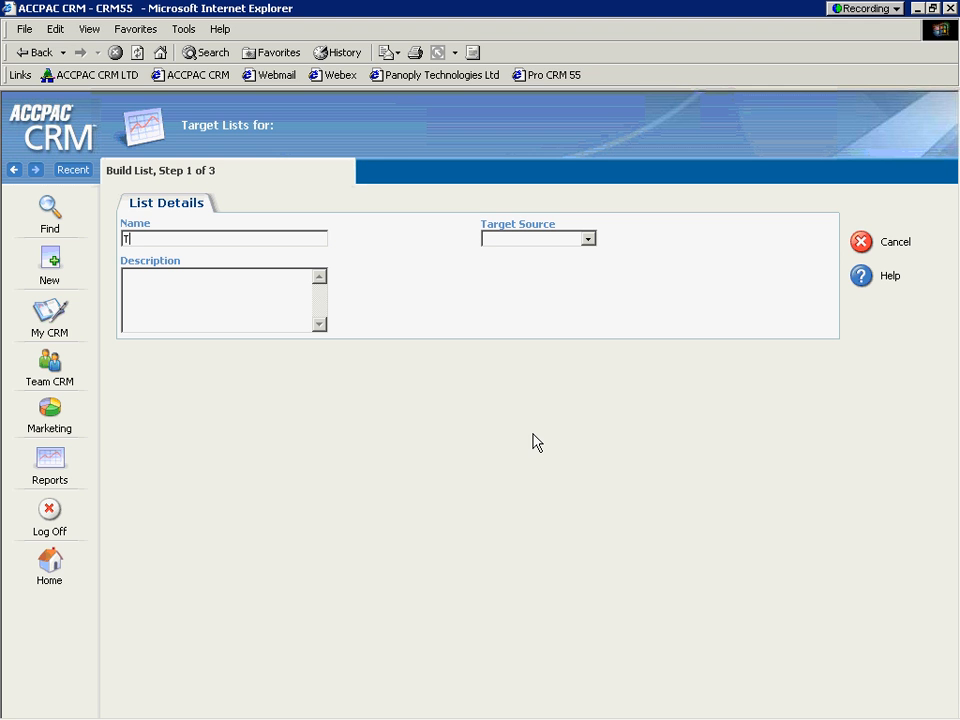
type("radeshow leads by State")
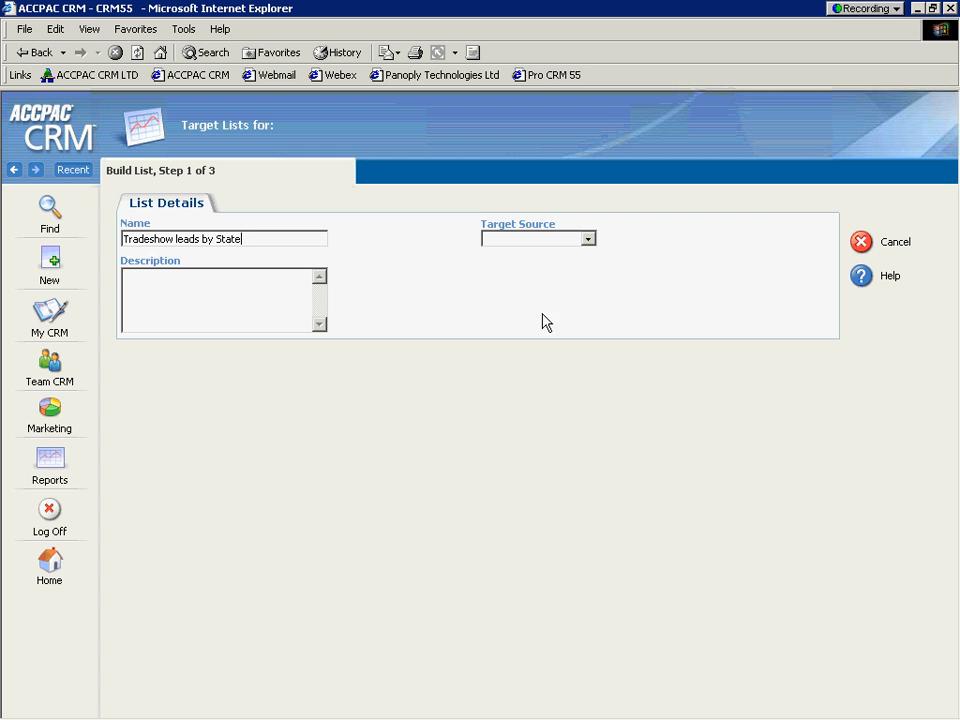
left_click(584, 240)
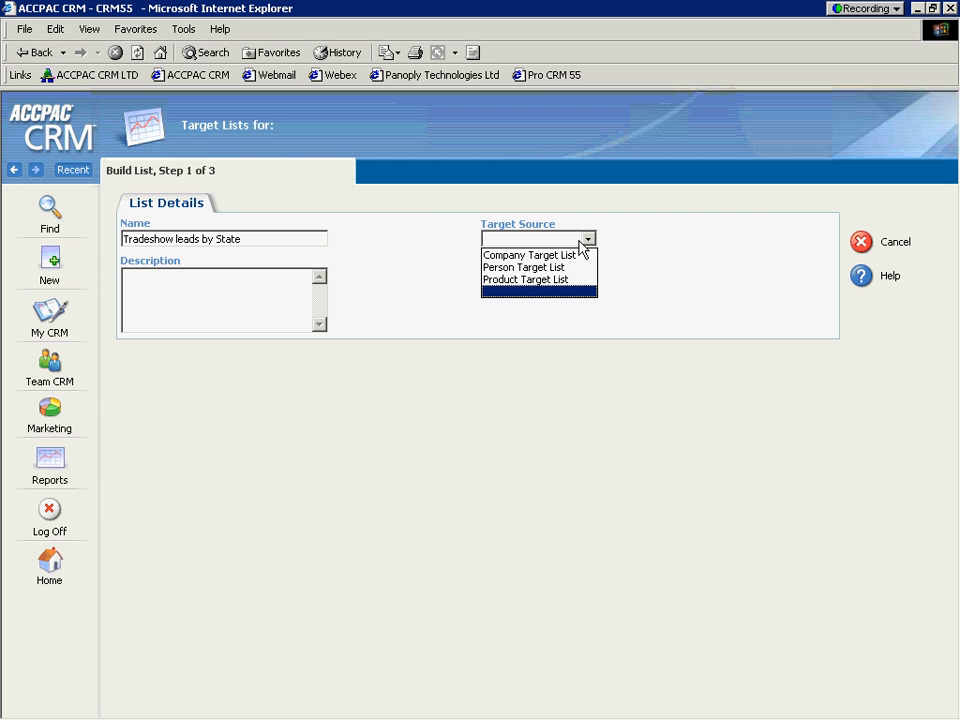
left_click(564, 268)
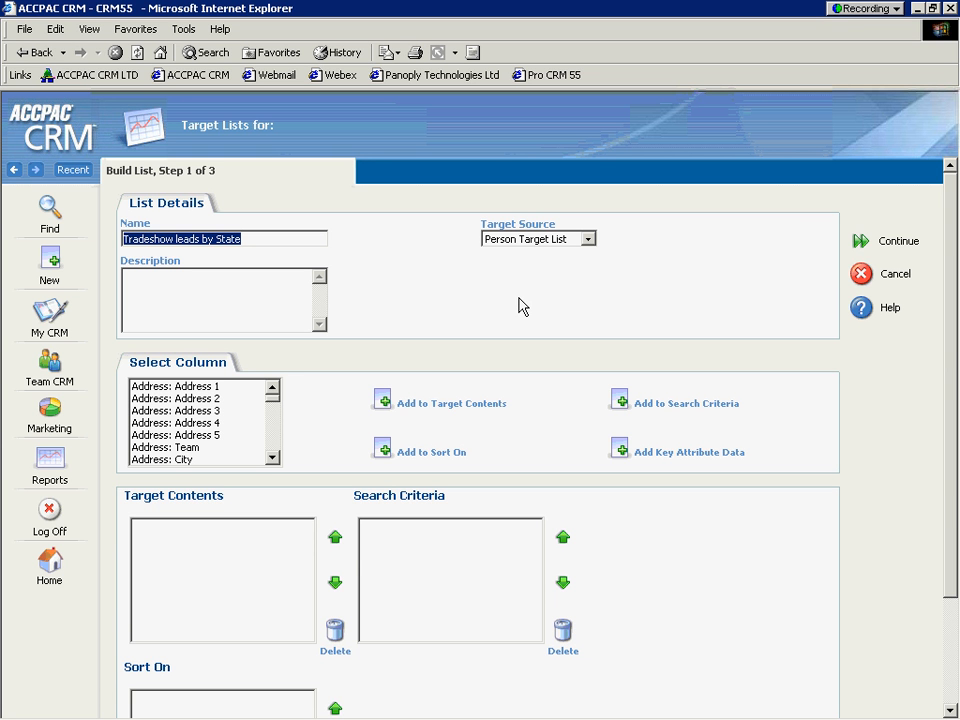
Add the Address: Address 1 and Address: City columns to the list's target contents.
left_click(221, 387)
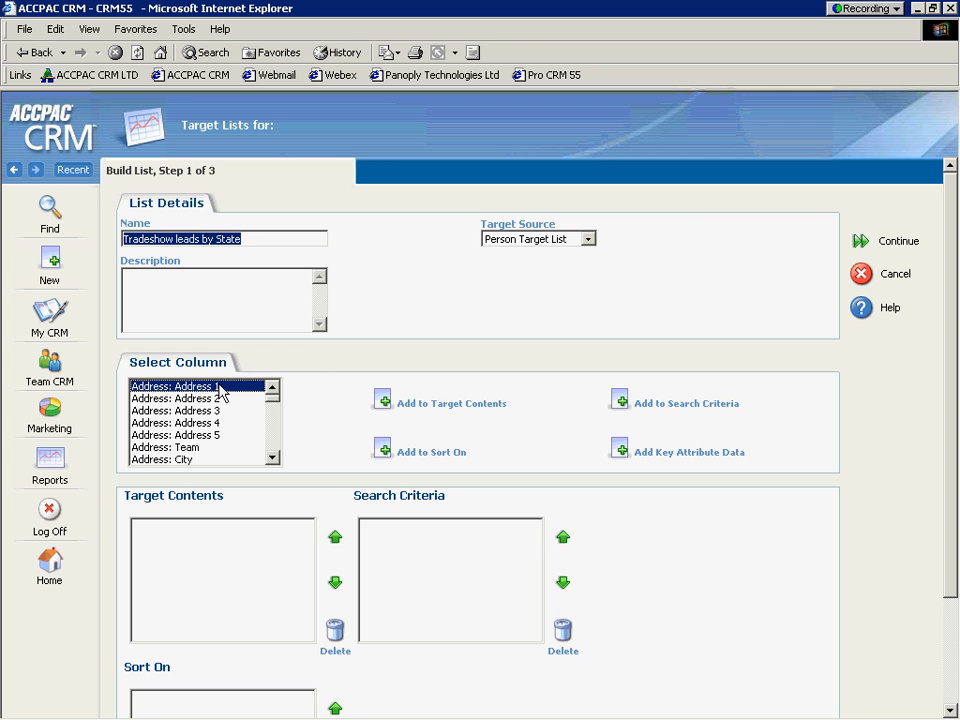
left_click(378, 400)
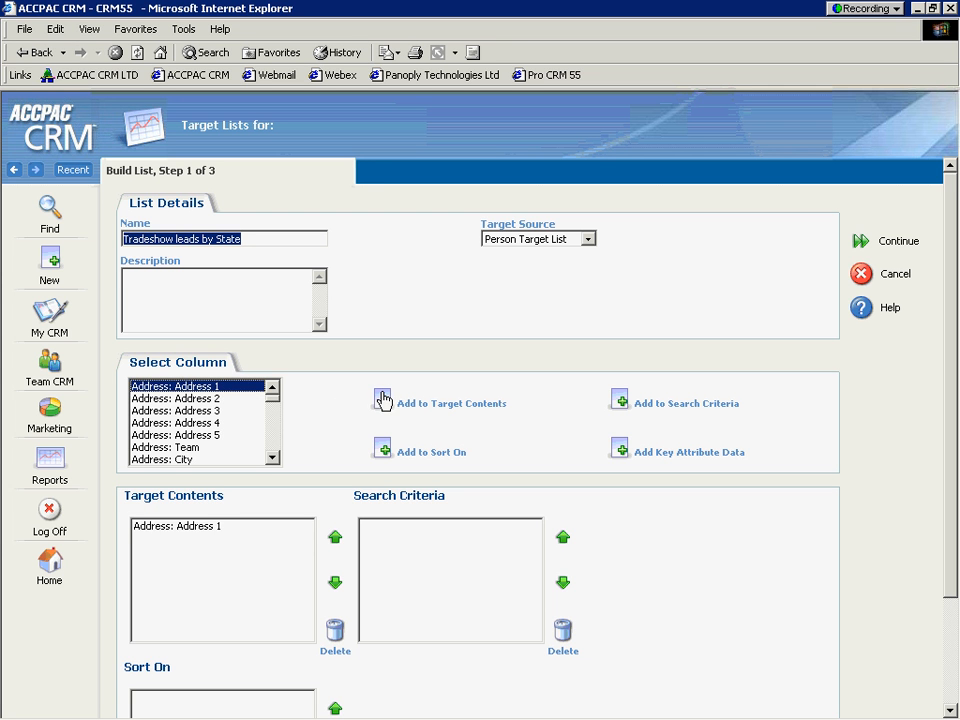
left_click(271, 458)
left_click(271, 458)
left_click(271, 458)
left_click(271, 458)
left_click(271, 458)
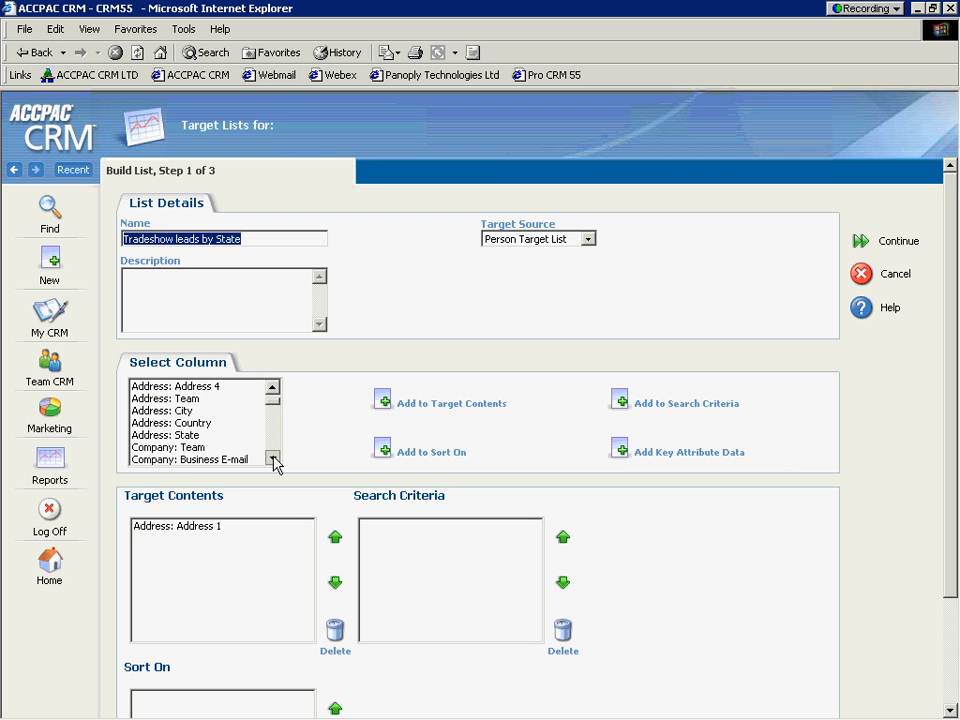
left_click(197, 399)
left_click(378, 400)
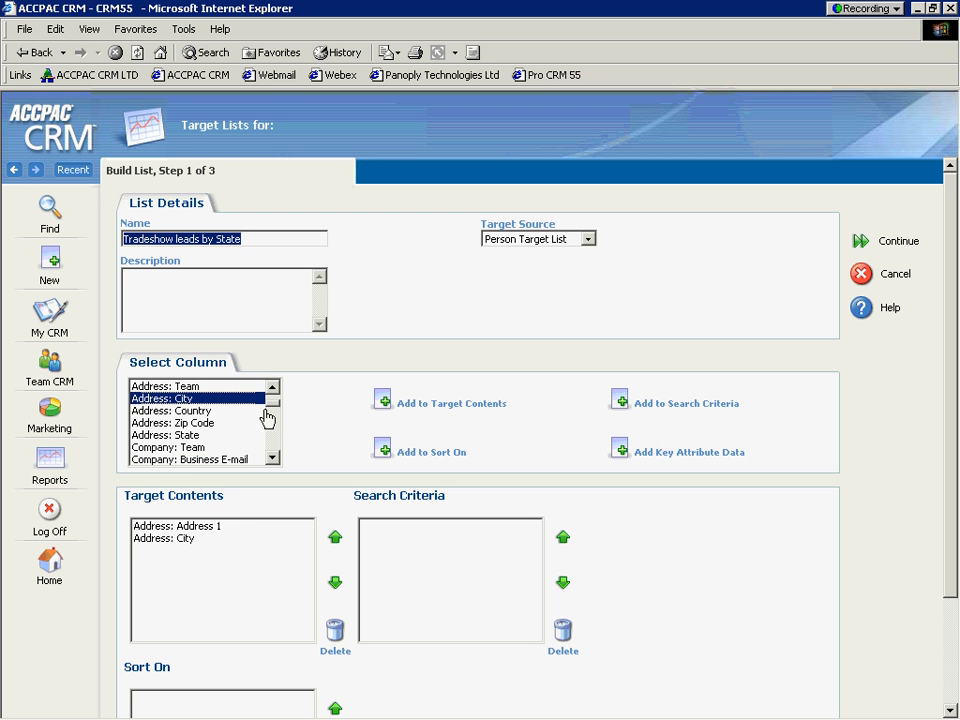
Add the address Country, Zip Code and State columns to the target contents, and add State to the search criteria as well.
left_click(211, 411)
left_click(381, 400)
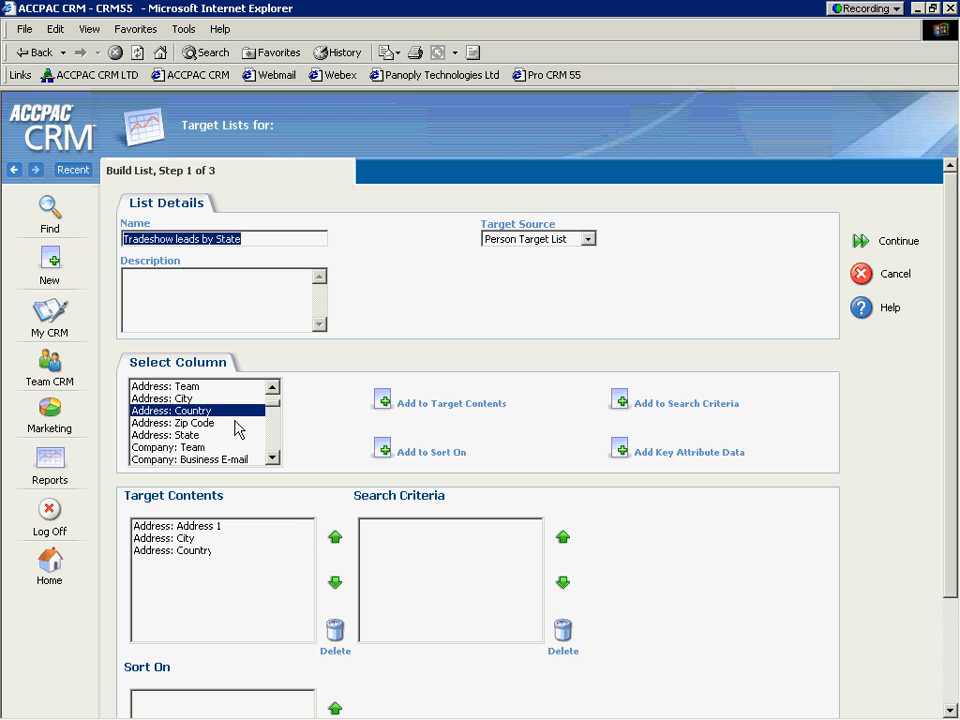
left_click(224, 424)
left_click(381, 400)
left_click(246, 435)
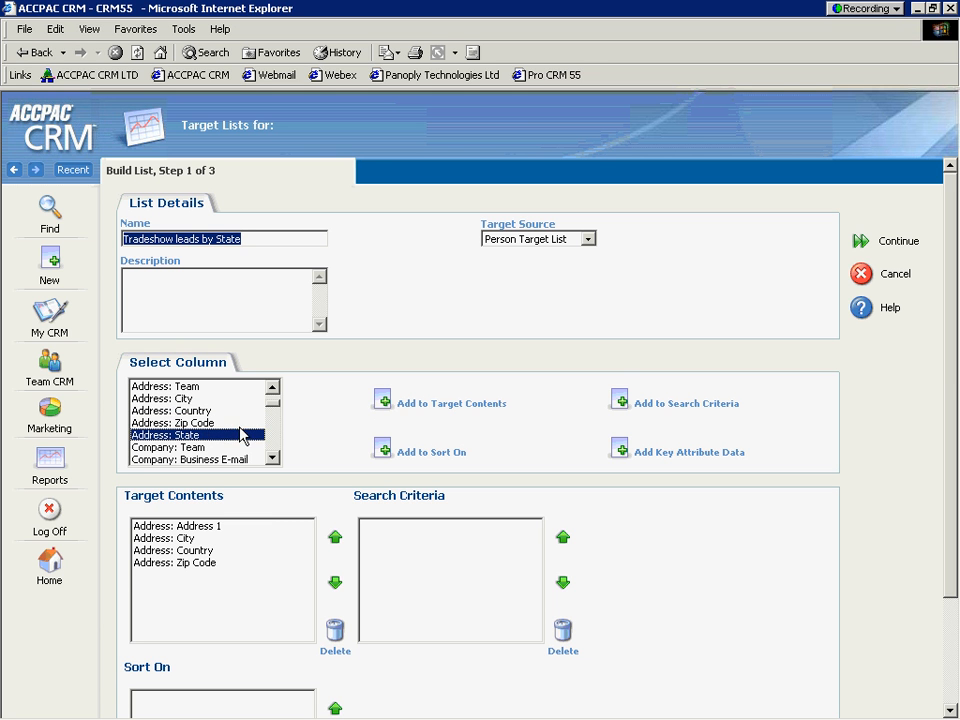
left_click(383, 402)
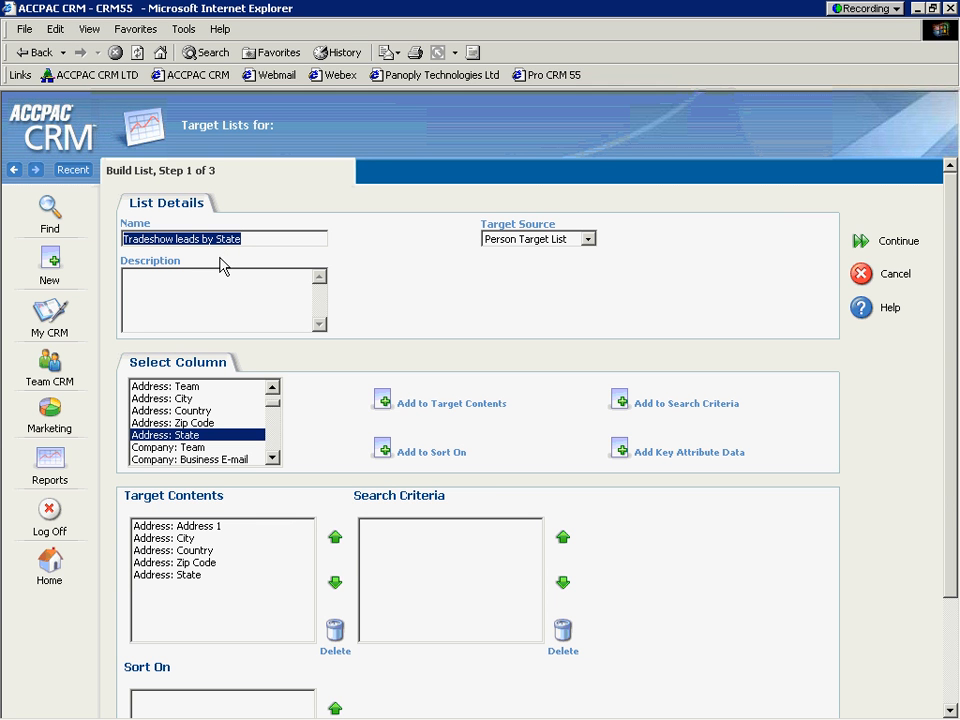
left_click(620, 402)
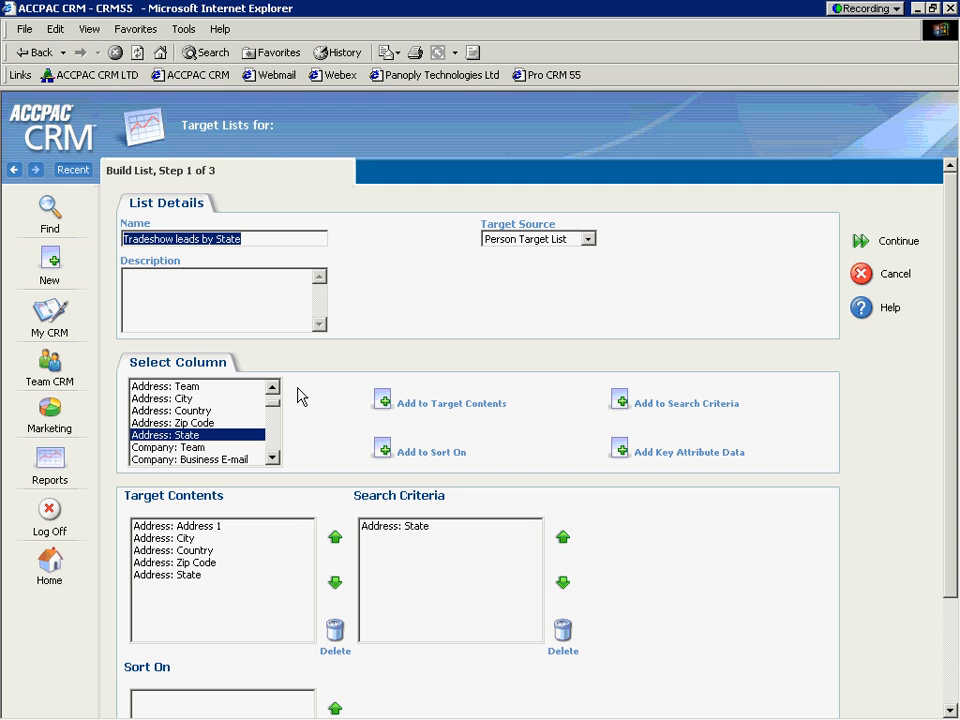
Add the Person: First and Person: Last Name columns to the target contents.
left_click(272, 457)
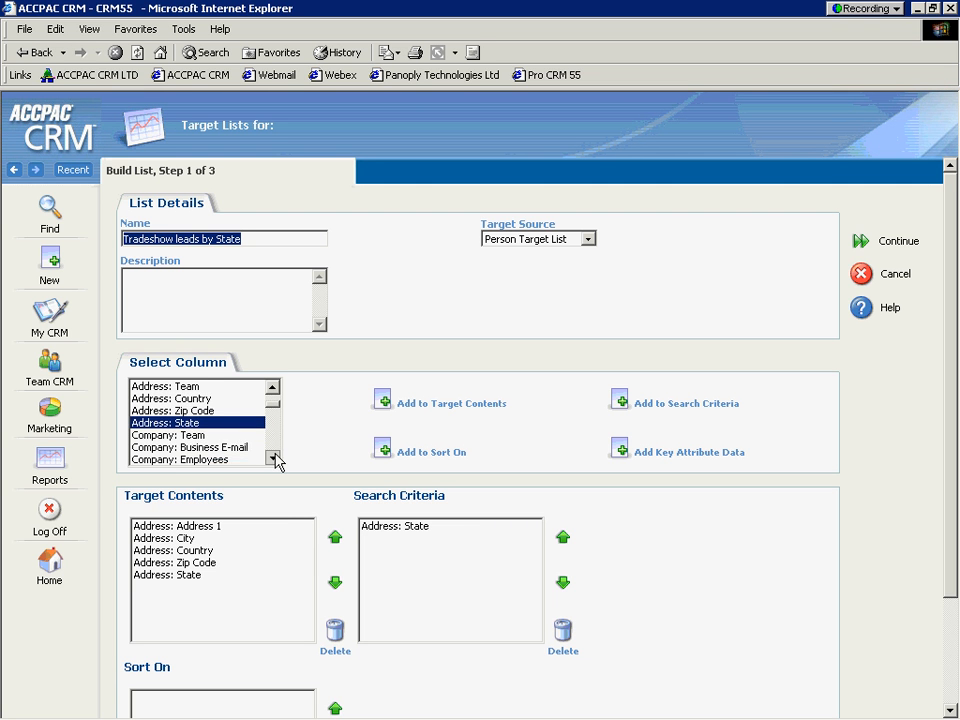
left_click(272, 457)
left_click(272, 457)
left_click(272, 457)
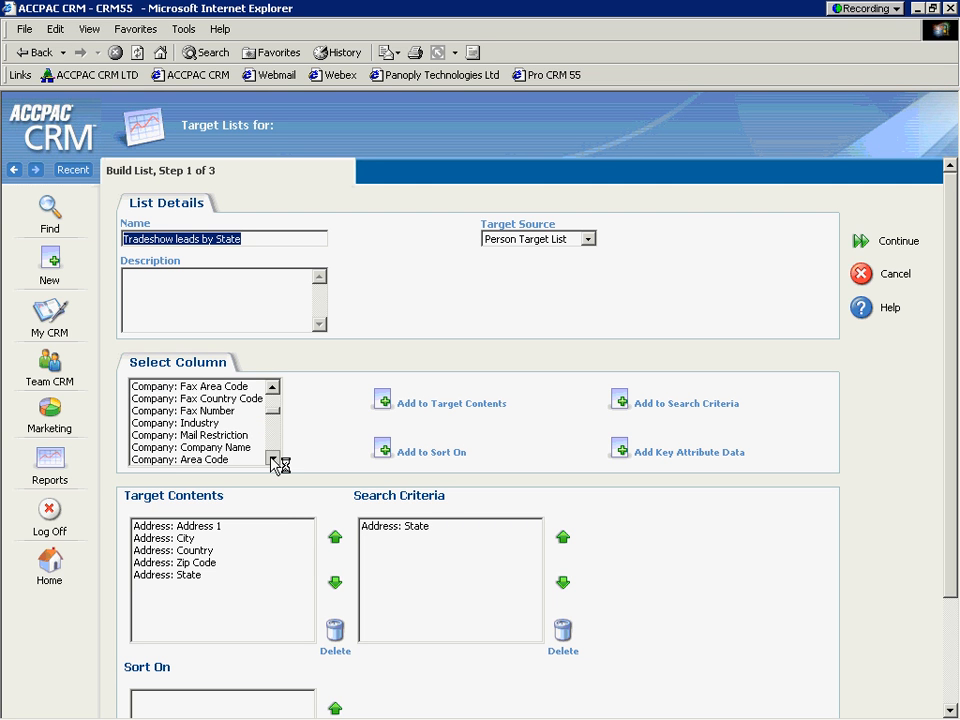
left_click(272, 457)
left_click(272, 458)
left_click(272, 458)
left_click(272, 458)
left_click(272, 458)
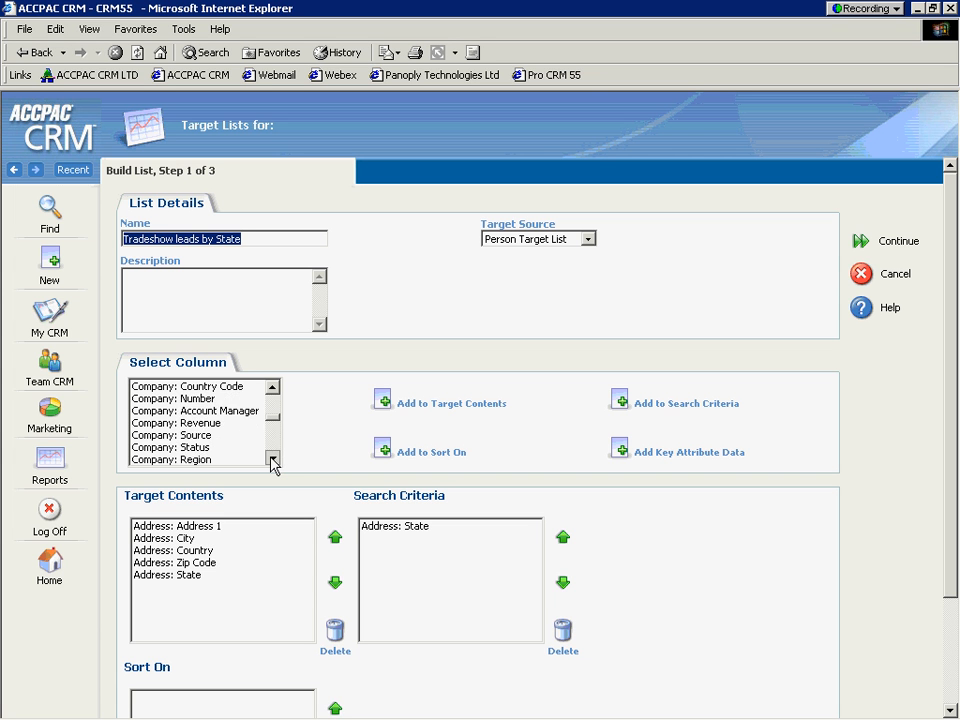
left_click(272, 458)
left_click(272, 458)
left_click(272, 458)
left_click(272, 458)
left_click(272, 458)
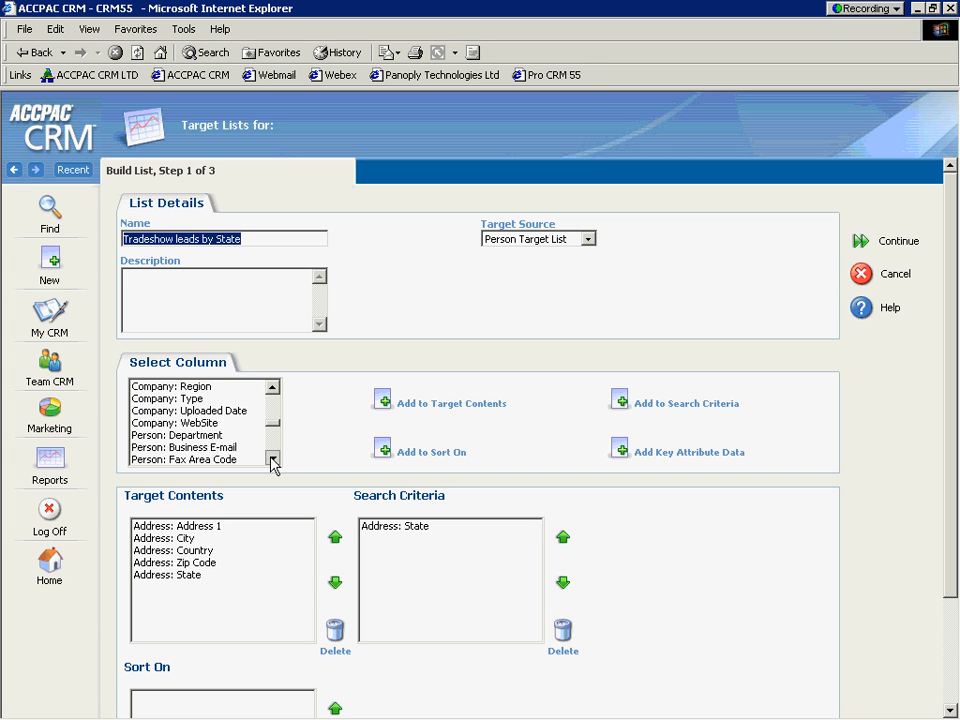
left_click(272, 458)
left_click(272, 458)
left_click(272, 458)
left_click(272, 458)
left_click(272, 458)
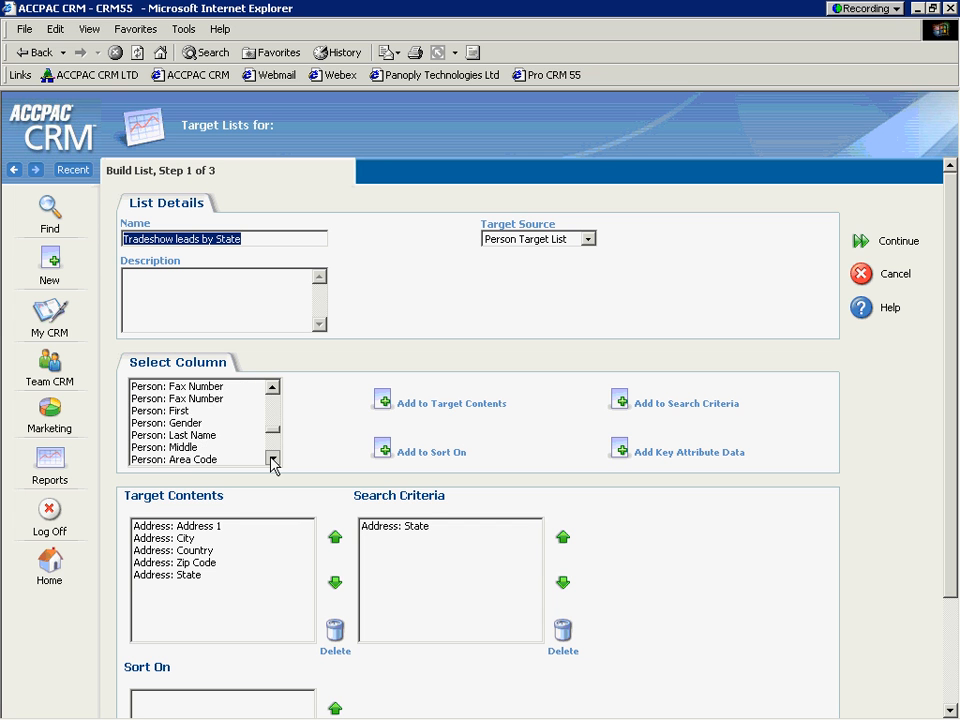
left_click(240, 398)
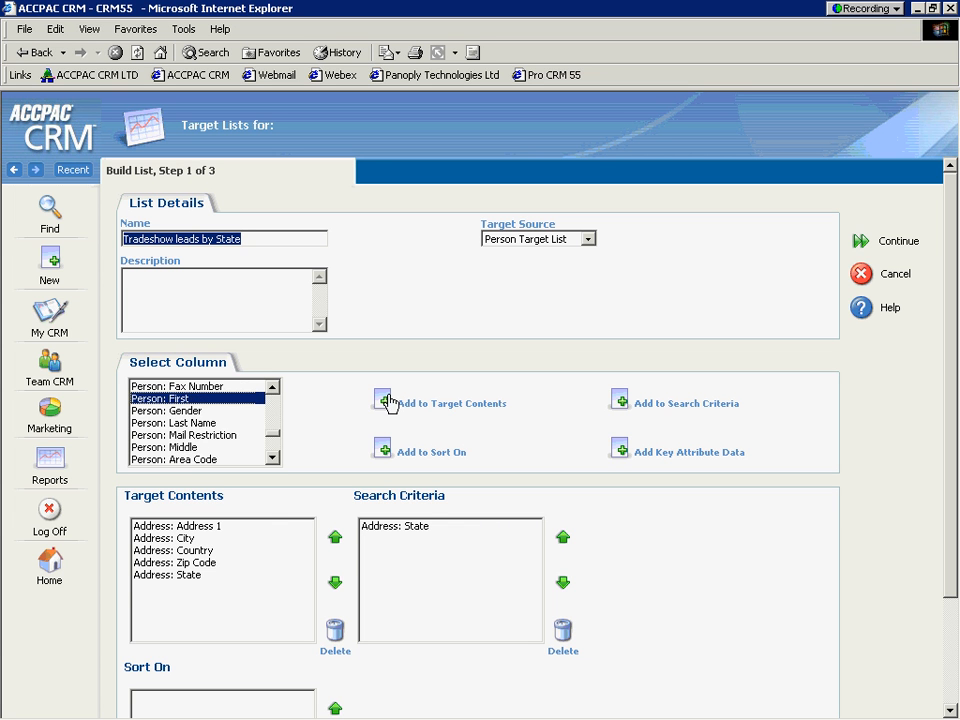
left_click(220, 423)
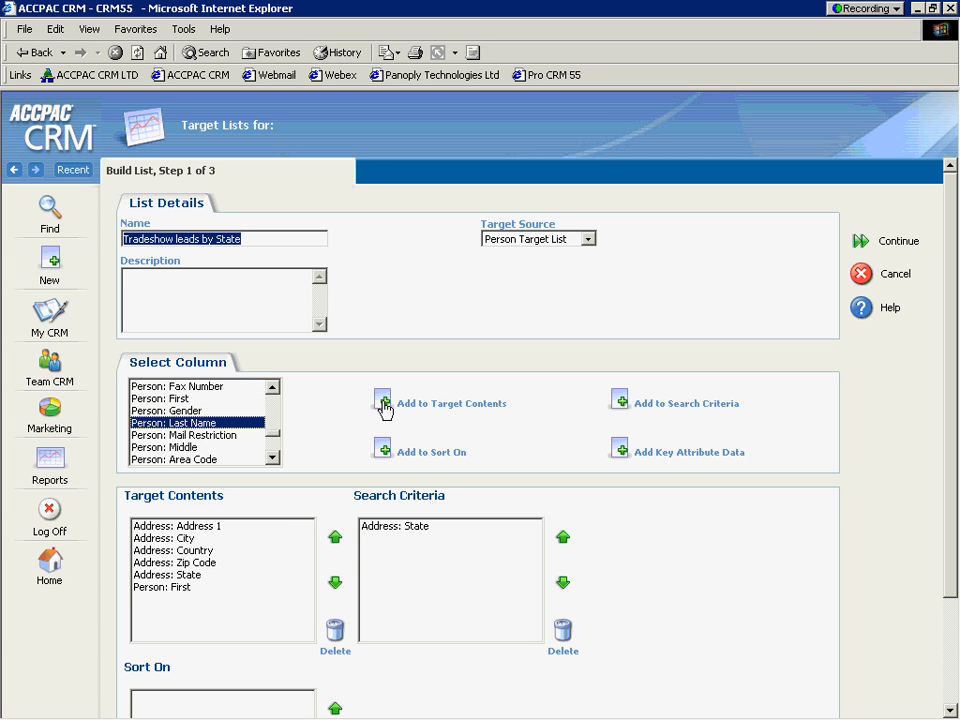
Add Person: Source to both the target contents and the search criteria, and continue to the criteria values.
left_click(272, 458)
left_click(272, 458)
left_click(272, 458)
left_click(272, 458)
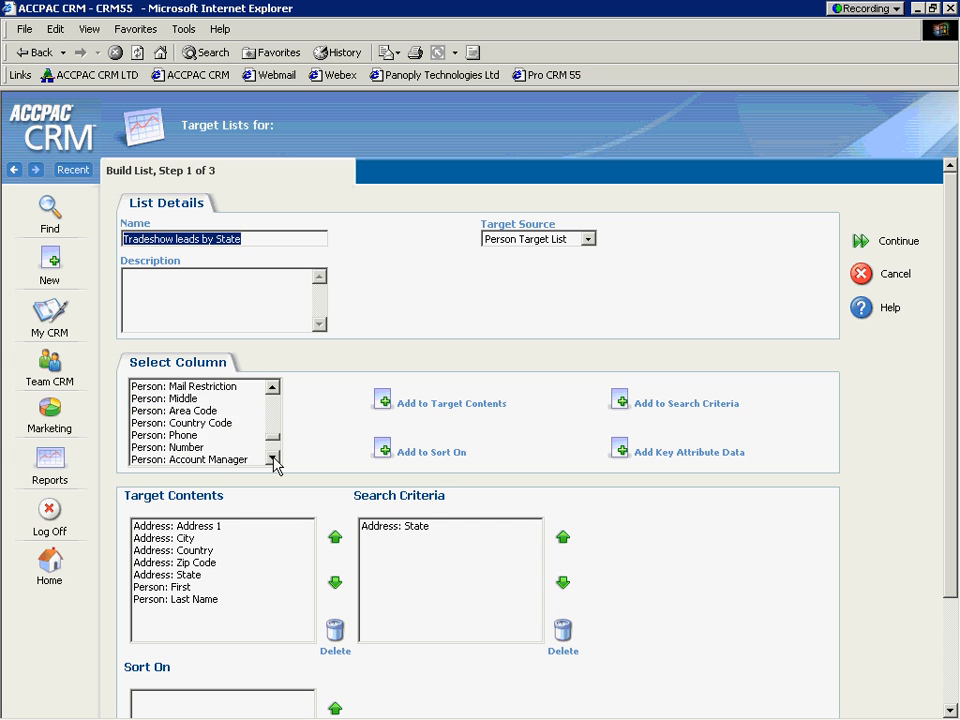
left_click(272, 458)
left_click(272, 458)
left_click(272, 458)
left_click(230, 448)
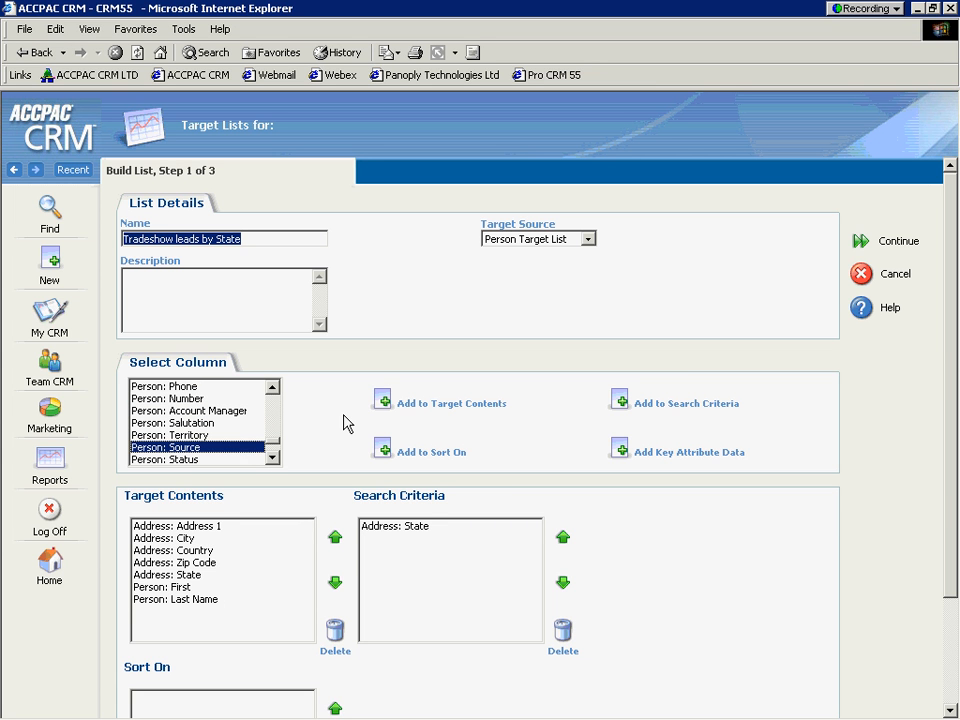
left_click(380, 404)
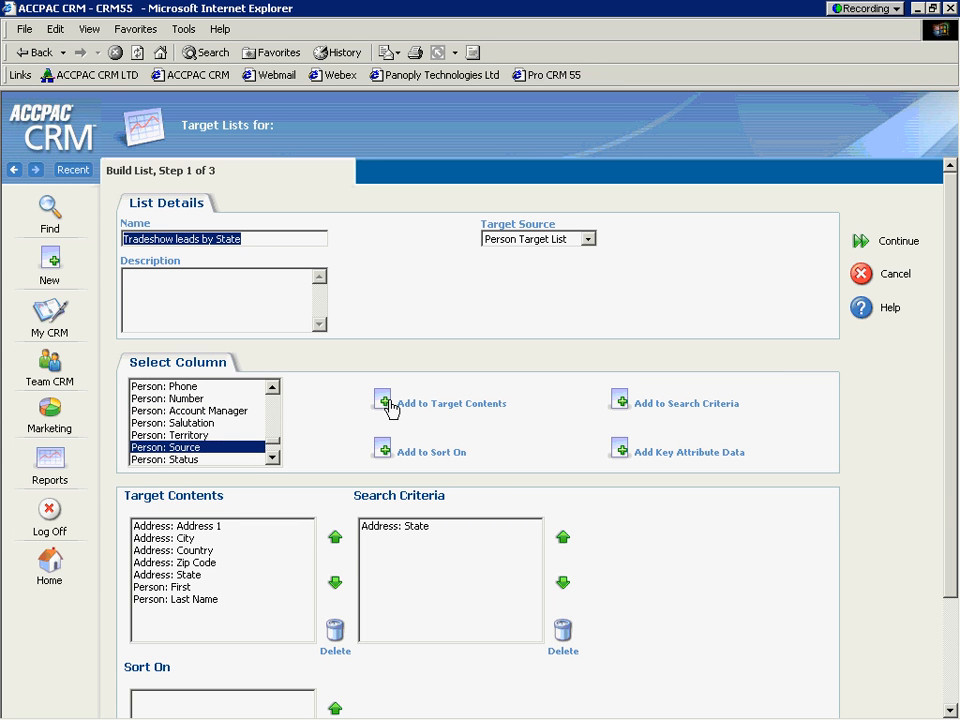
left_click(618, 404)
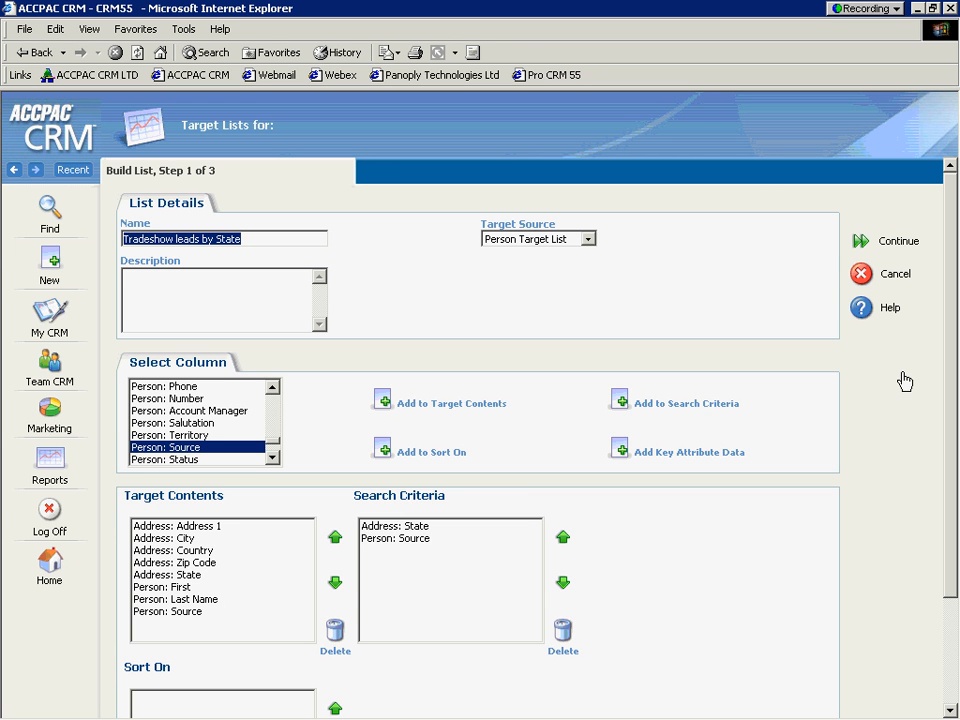
left_click(860, 248)
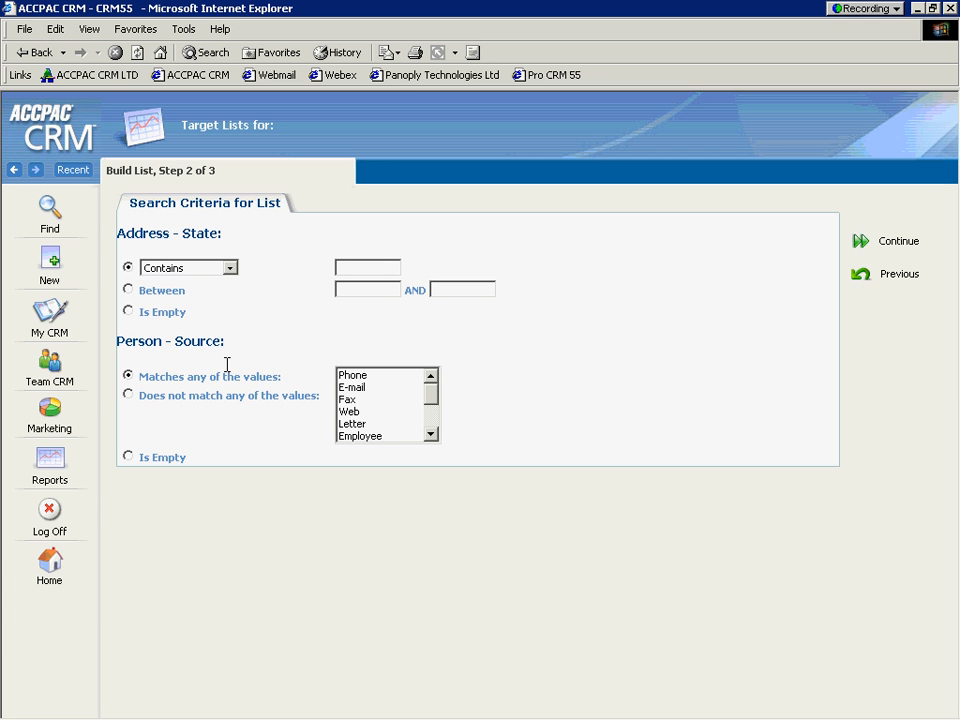
Set the Address - State criterion to = "ma", and generate and save the target list.
left_click(230, 268)
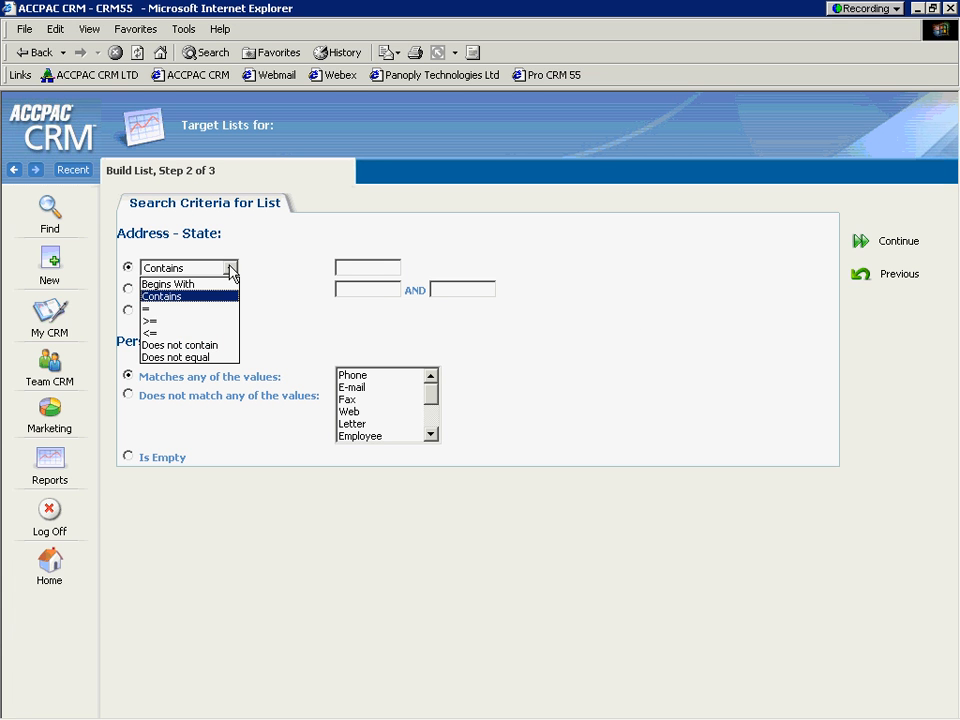
left_click(181, 309)
left_click(349, 267)
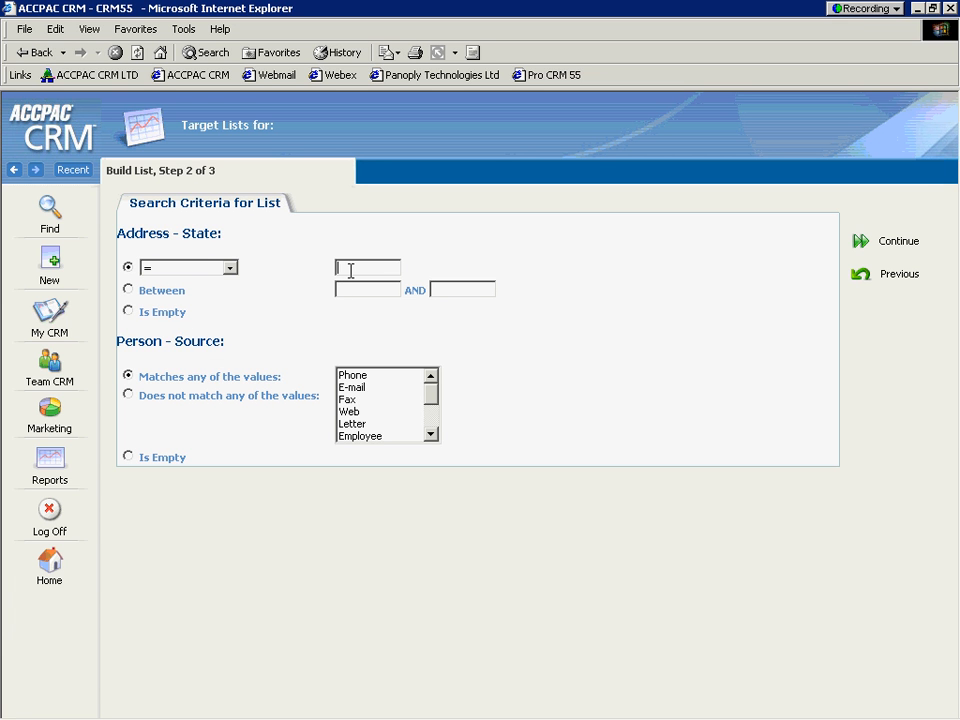
type("ma")
scroll(431, 404, "down", 1)
left_click_drag(431, 404, 429, 430)
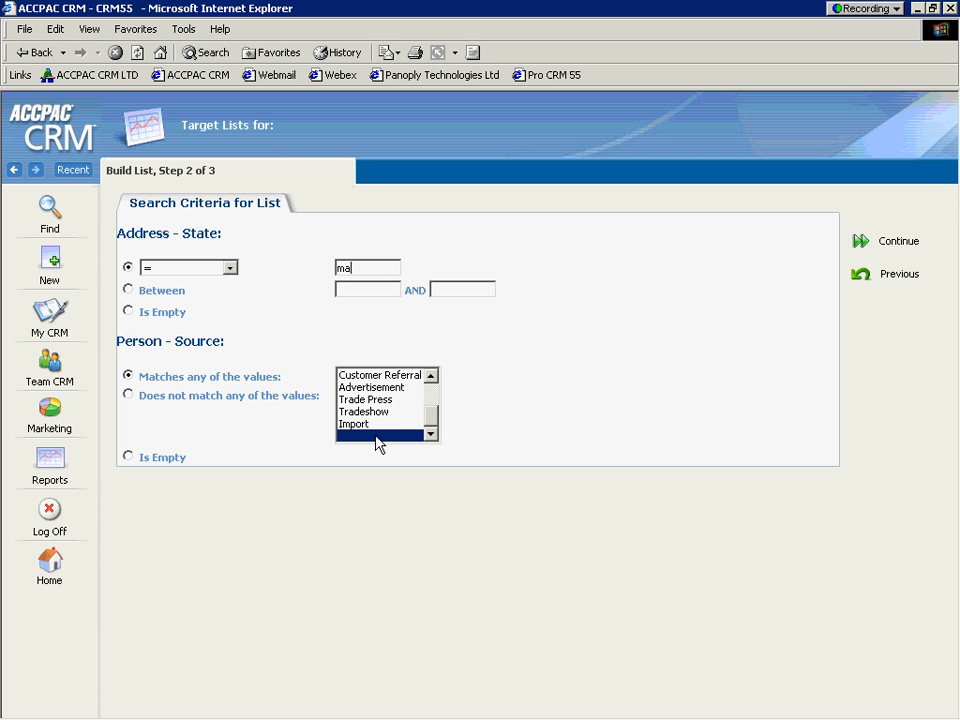
left_click(859, 245)
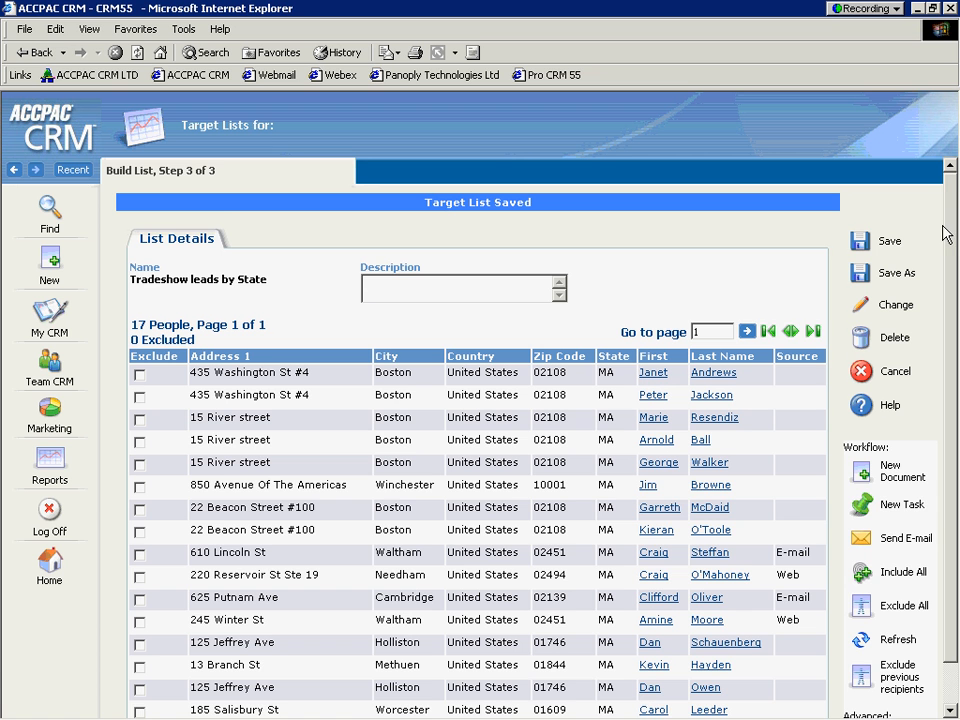
scroll(943, 233, "down", 1)
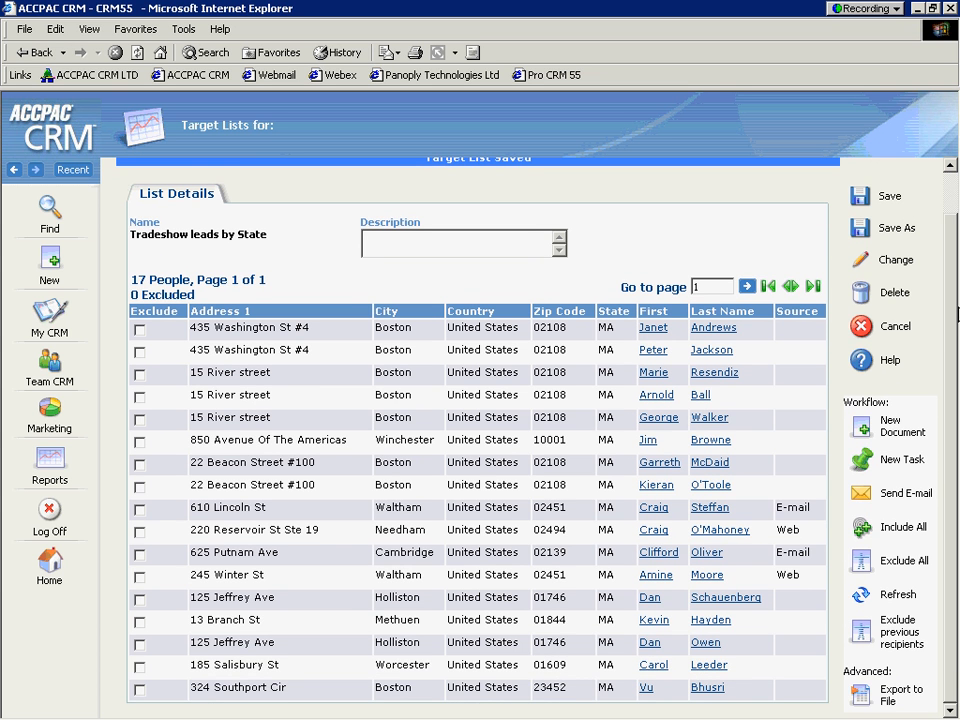